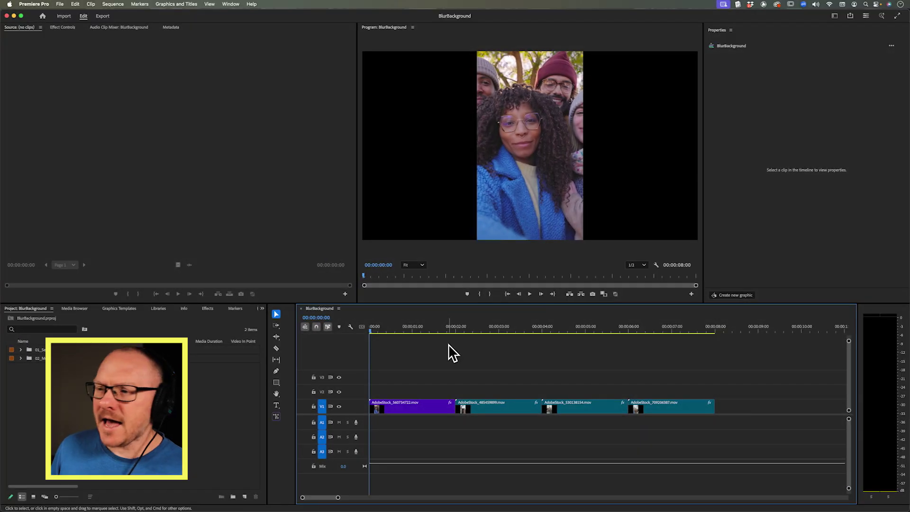
Jump to a later clip and add a rectangle graphic stretched across the whole frame
left_click_drag(394, 330, 625, 337)
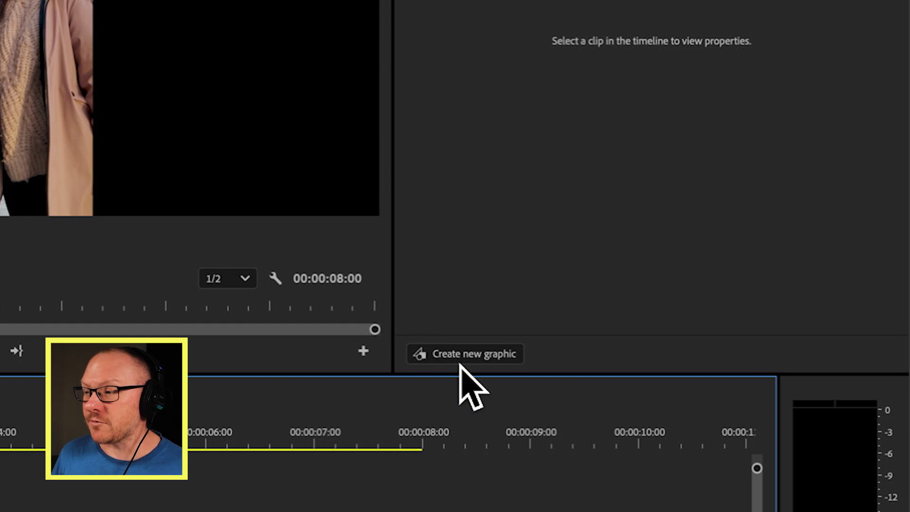
left_click(466, 350)
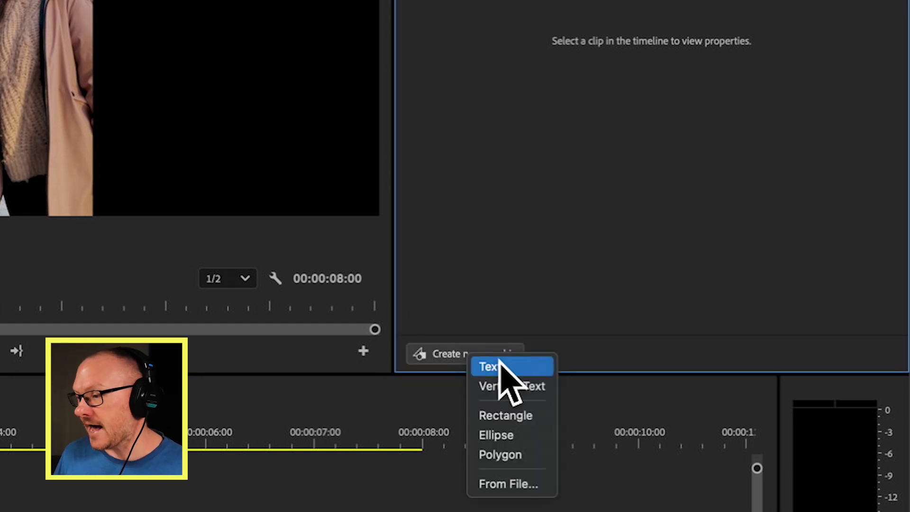
left_click(518, 416)
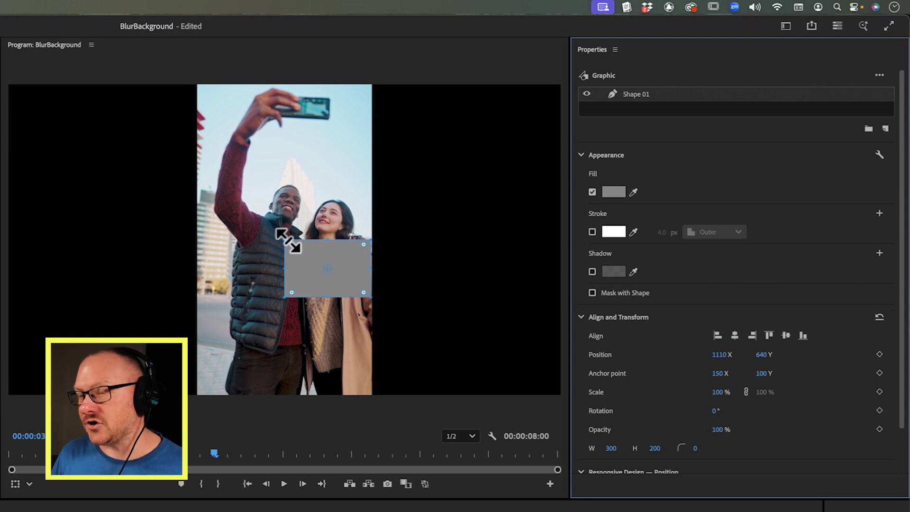
left_click_drag(290, 243, 10, 76)
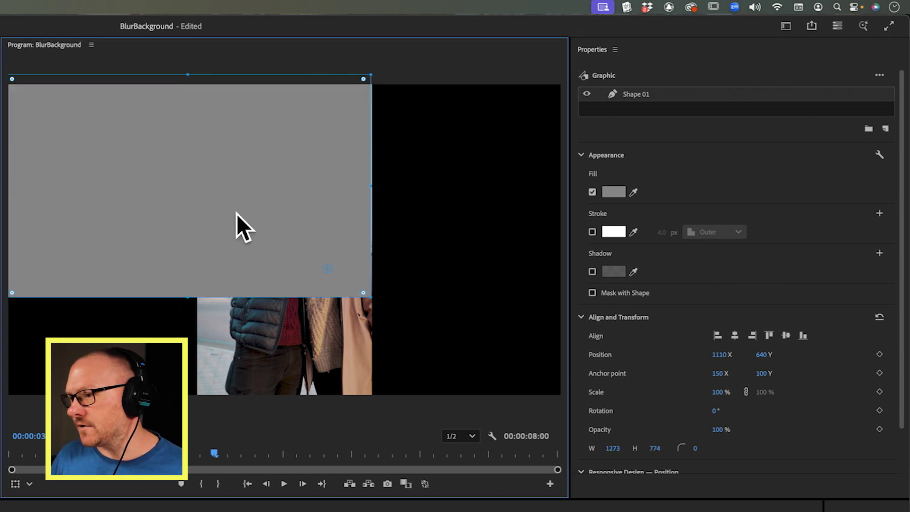
left_click_drag(367, 295, 578, 406)
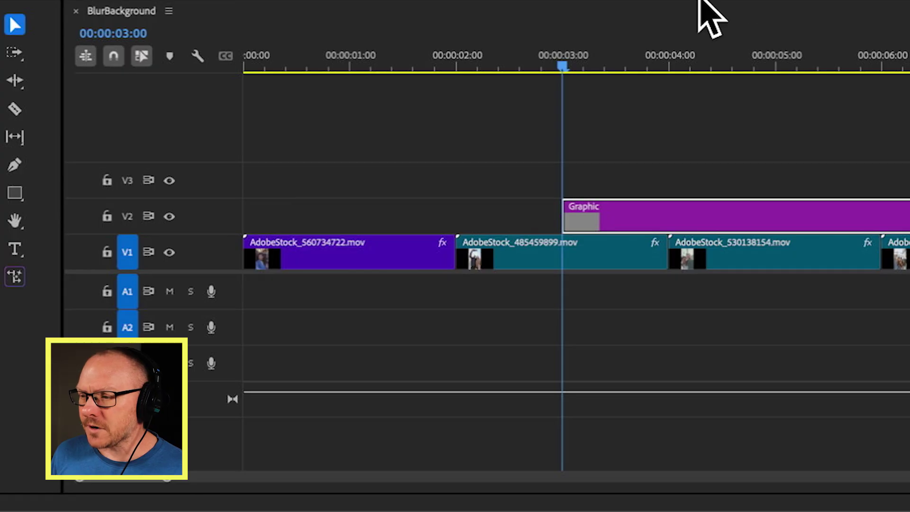
Convert the grey rectangle graphic clip on V2 into an adjustment layer
left_click(601, 48)
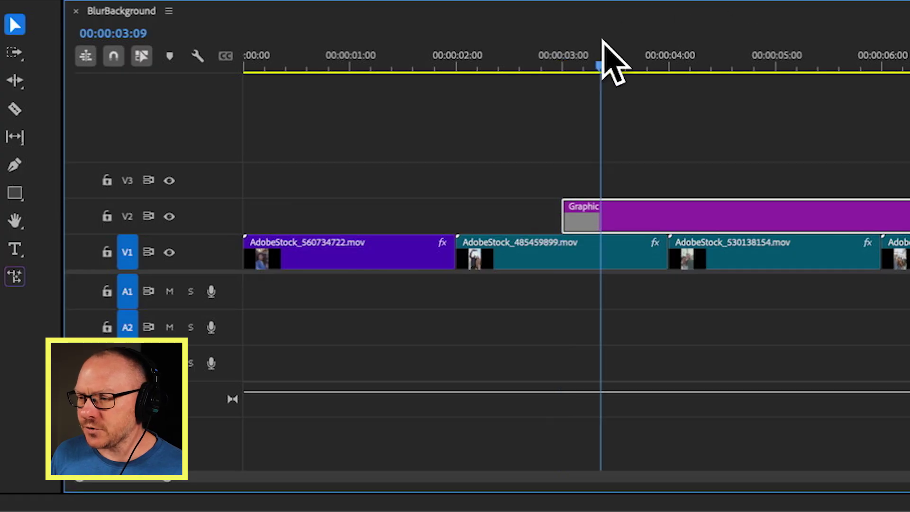
right_click(658, 218)
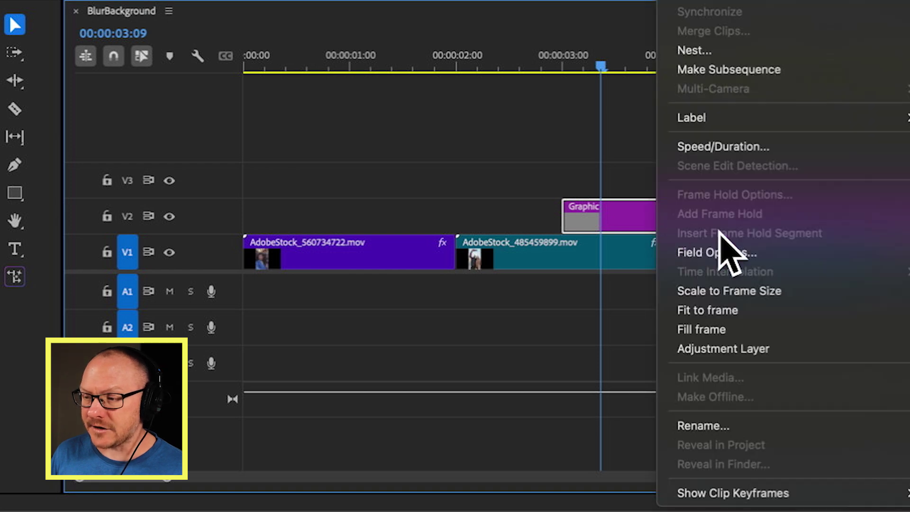
left_click(761, 348)
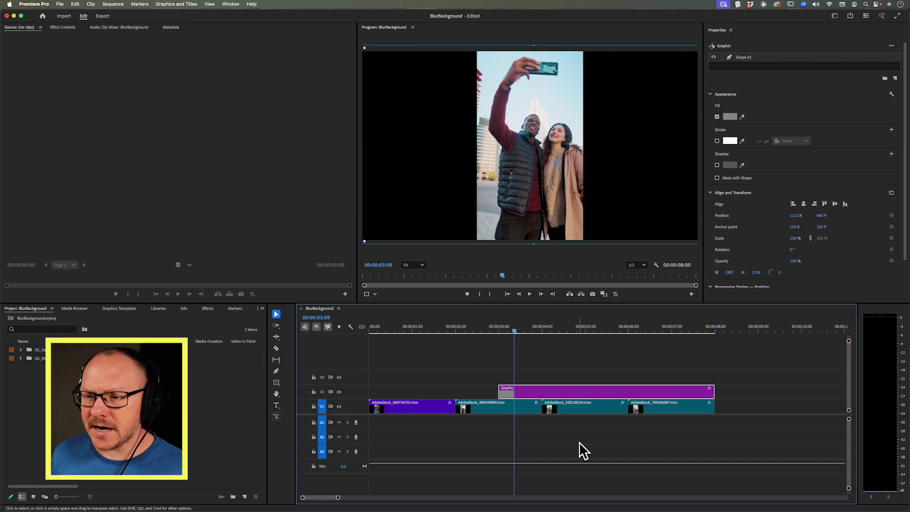
Apply Transform, Gaussian Blur and Brightness & Contrast effects to the adjustment layer
left_click(209, 309)
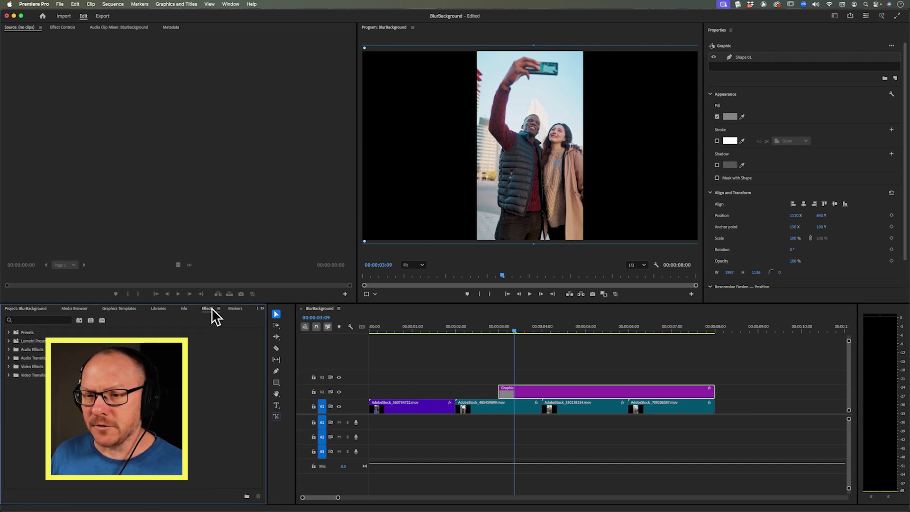
left_click(144, 40)
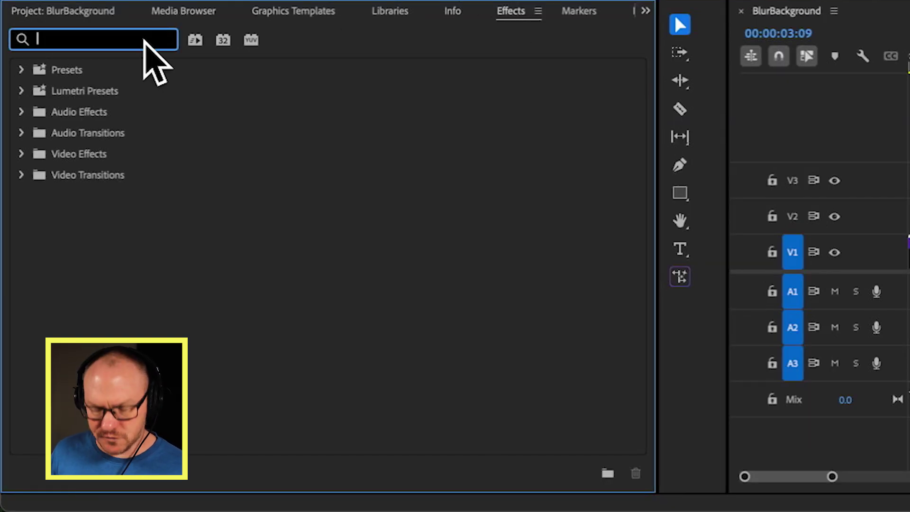
type("transform")
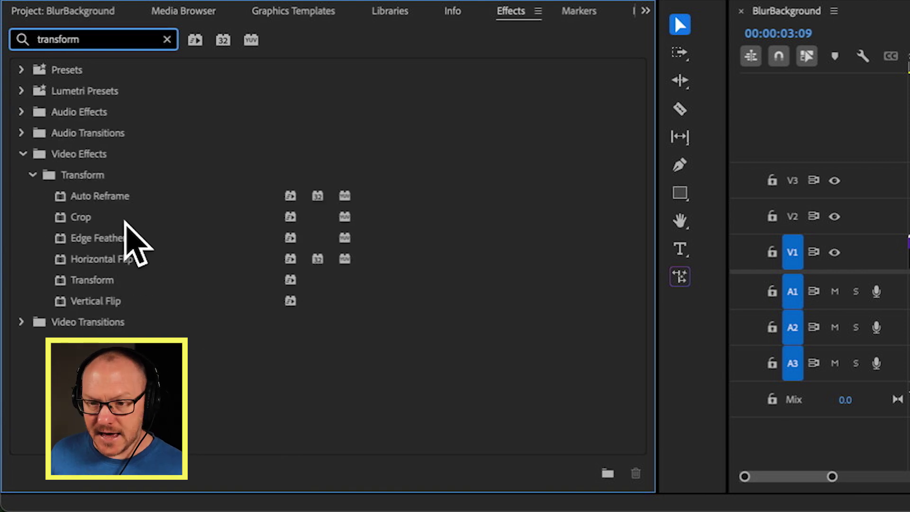
left_click(96, 280)
left_click_drag(60, 279, 374, 499)
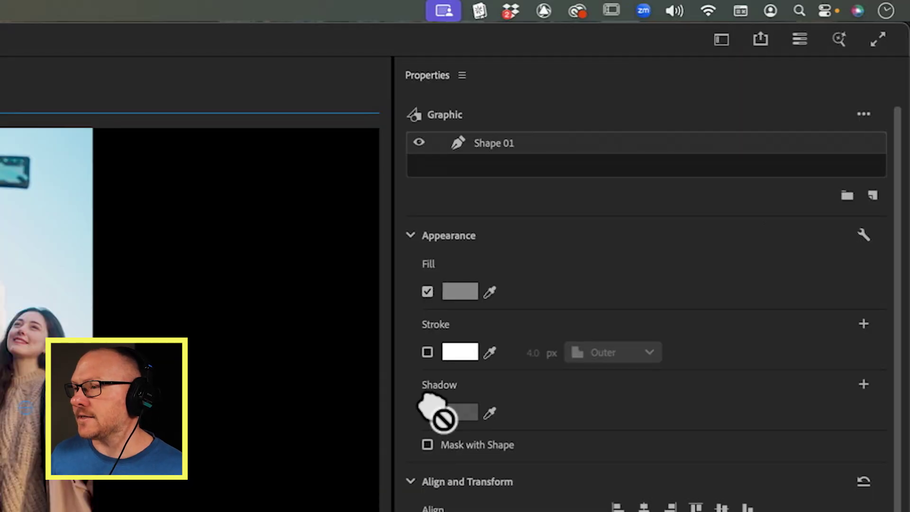
left_click_drag(436, 410, 551, 131)
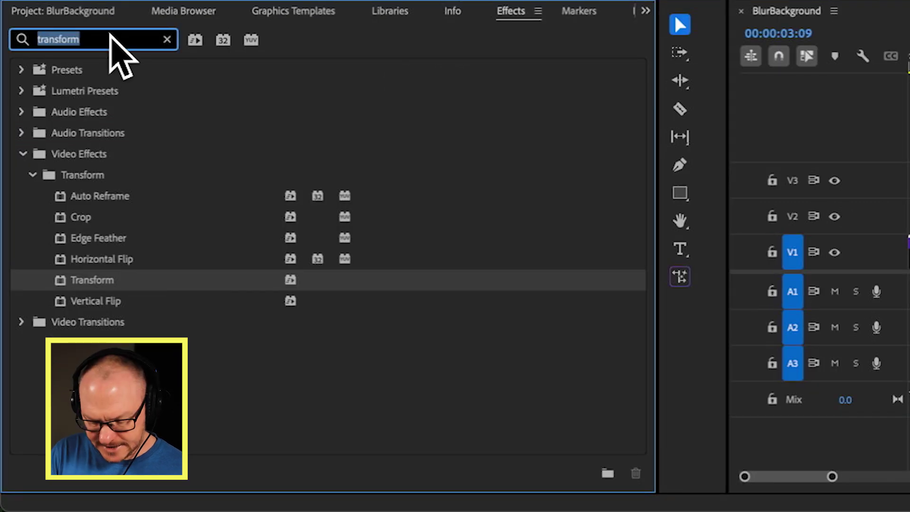
type("gaussi")
left_click_drag(99, 194, 455, 142)
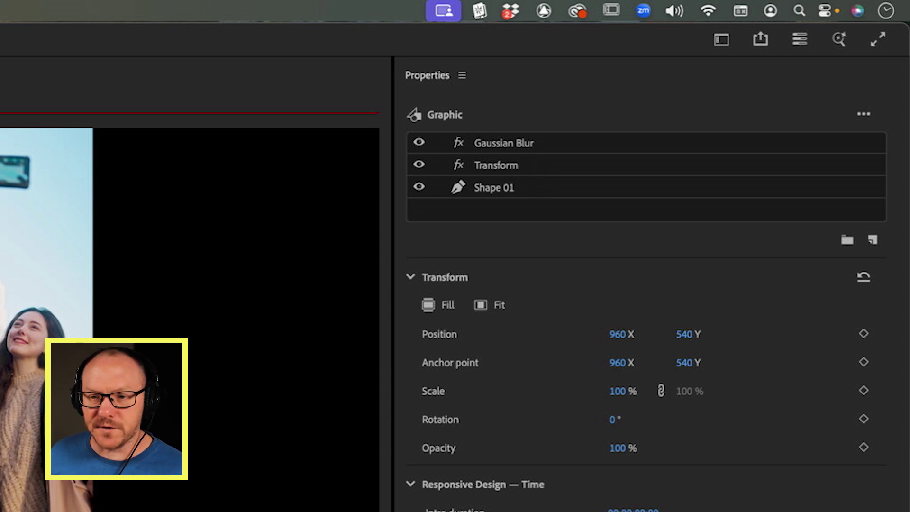
type("bright")
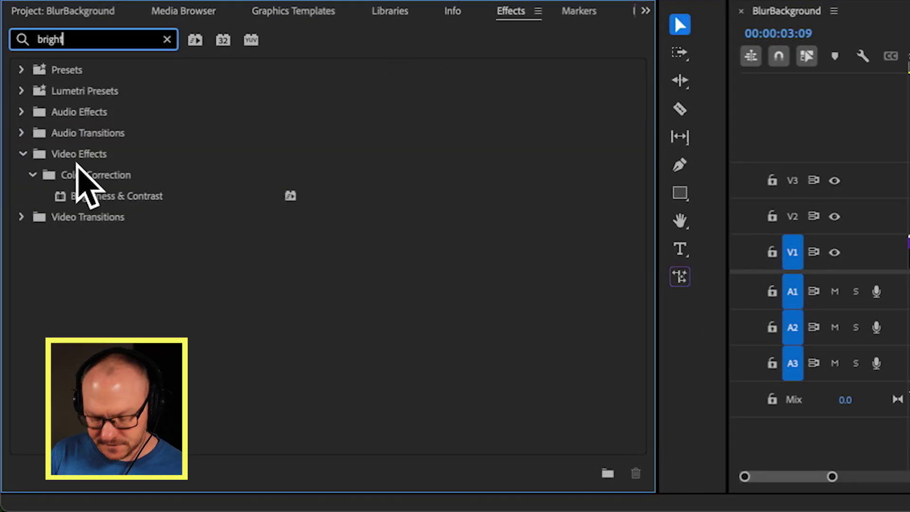
left_click_drag(95, 196, 502, 138)
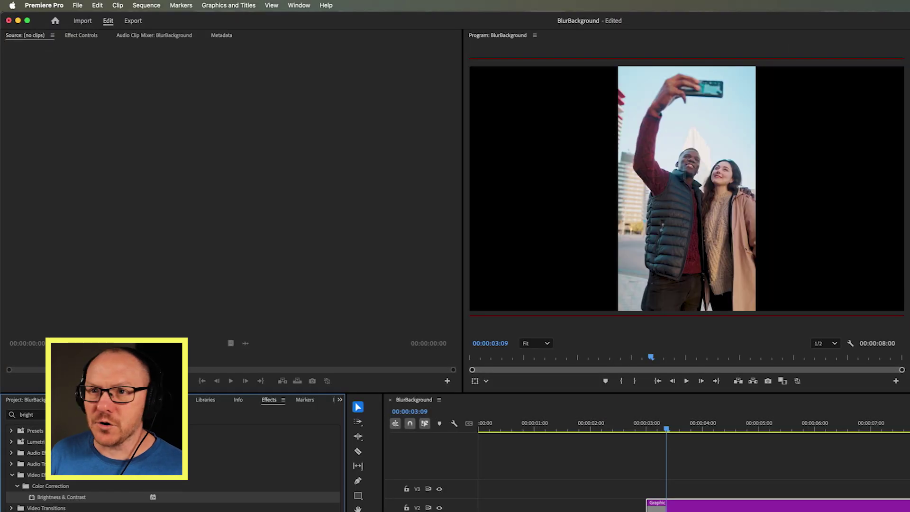
Set Transform scale to 321, Gaussian Blur blurriness to 121 and Brightness to -100
left_click(96, 38)
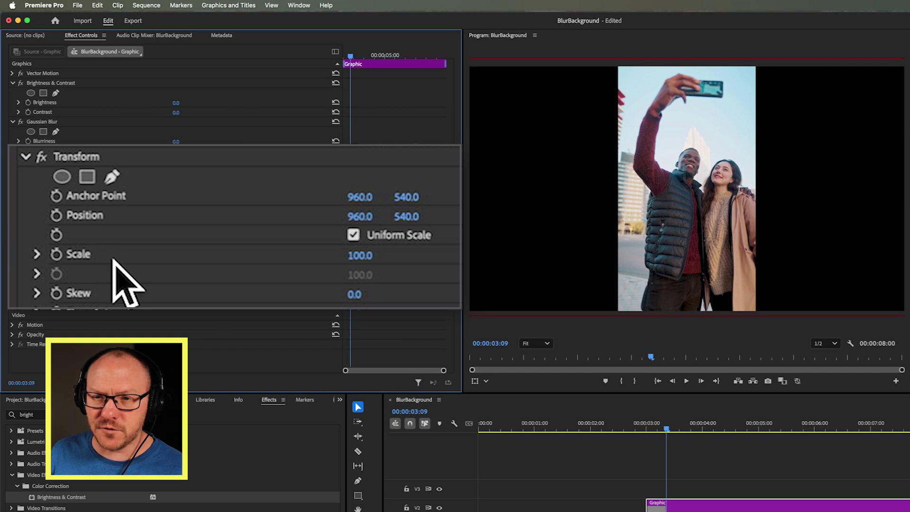
left_click_drag(361, 256, 435, 256)
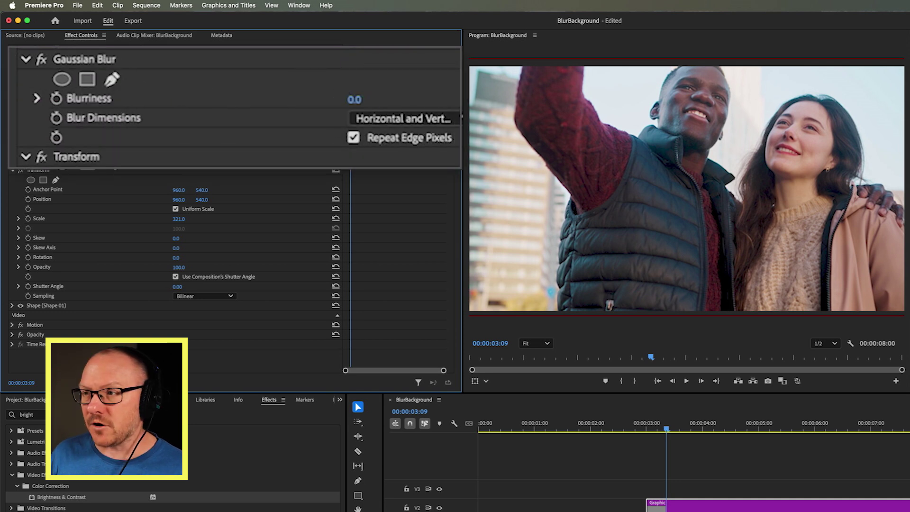
left_click_drag(354, 99, 409, 99)
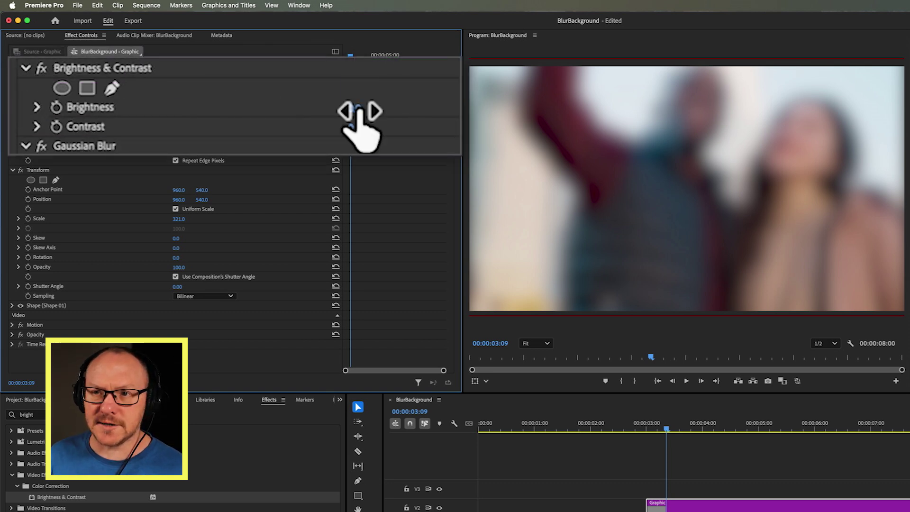
left_click_drag(354, 108, 325, 108)
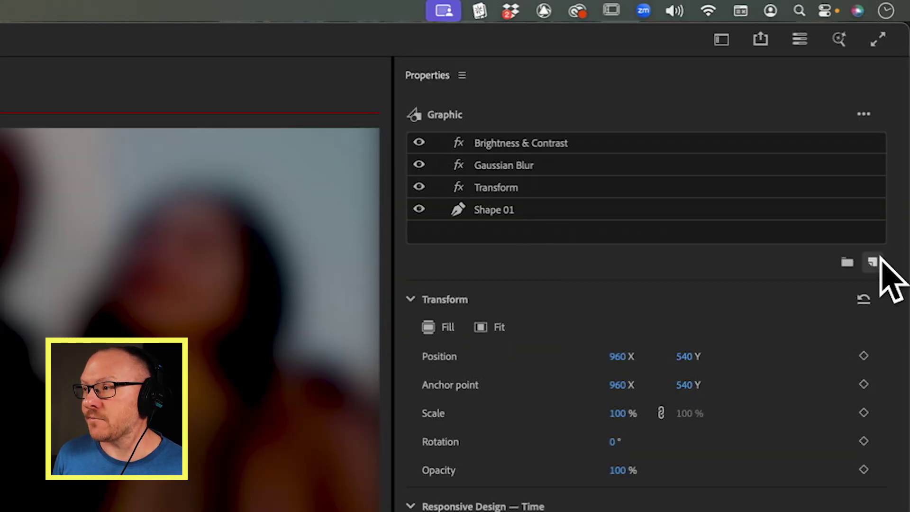
Add an inverted rectangle shape mask to the adjustment layer, fitted over the vertical clip
left_click(874, 262)
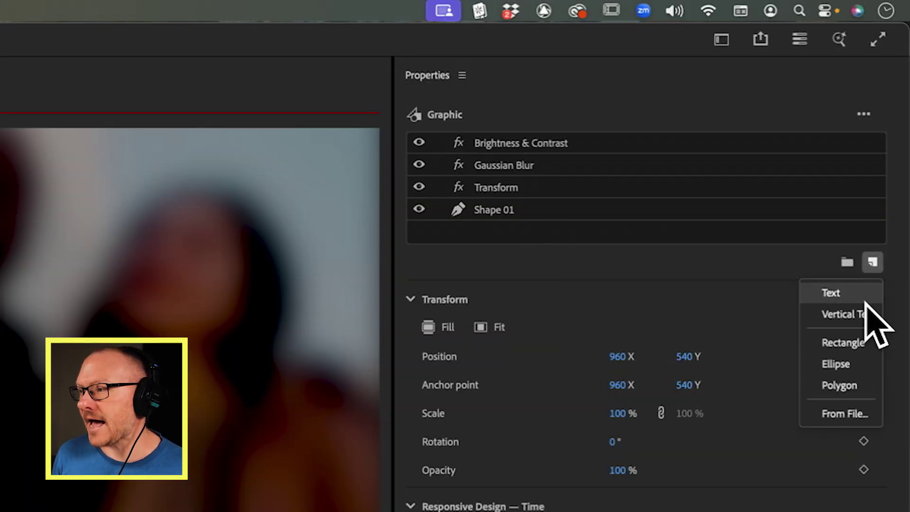
left_click(858, 340)
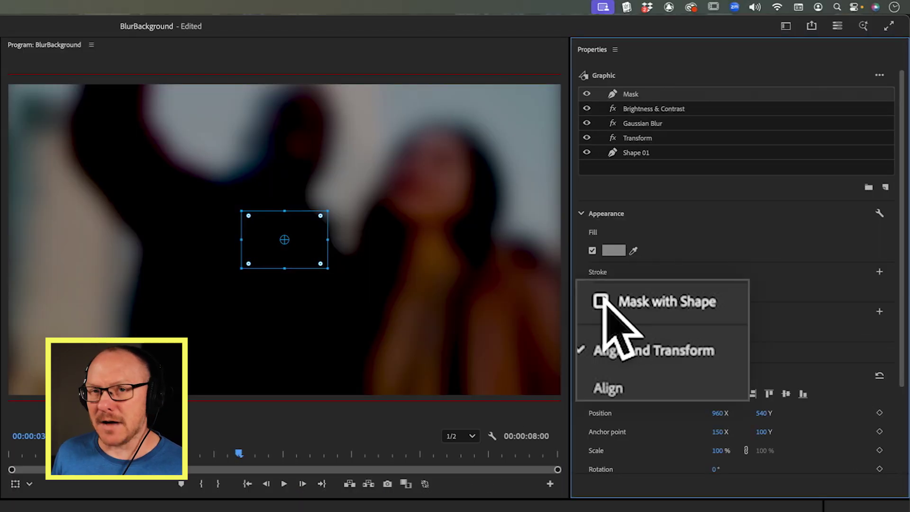
left_click(592, 350)
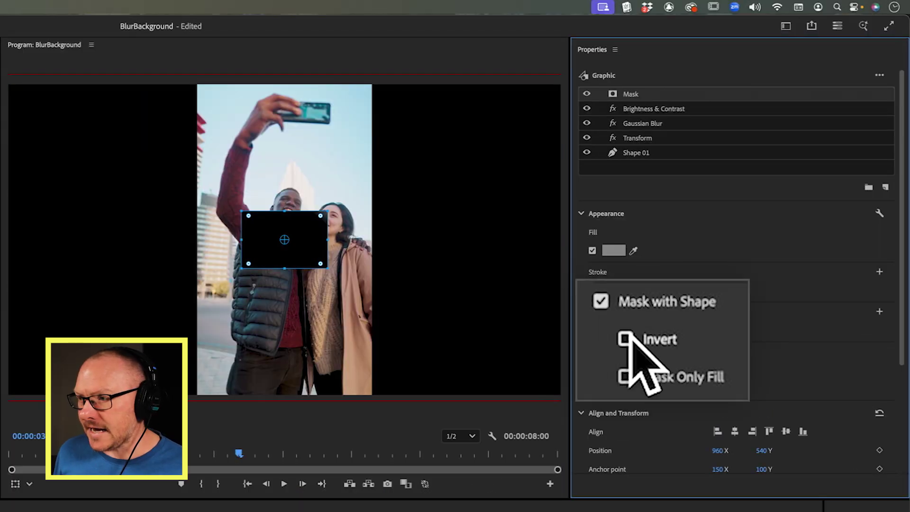
left_click(625, 338)
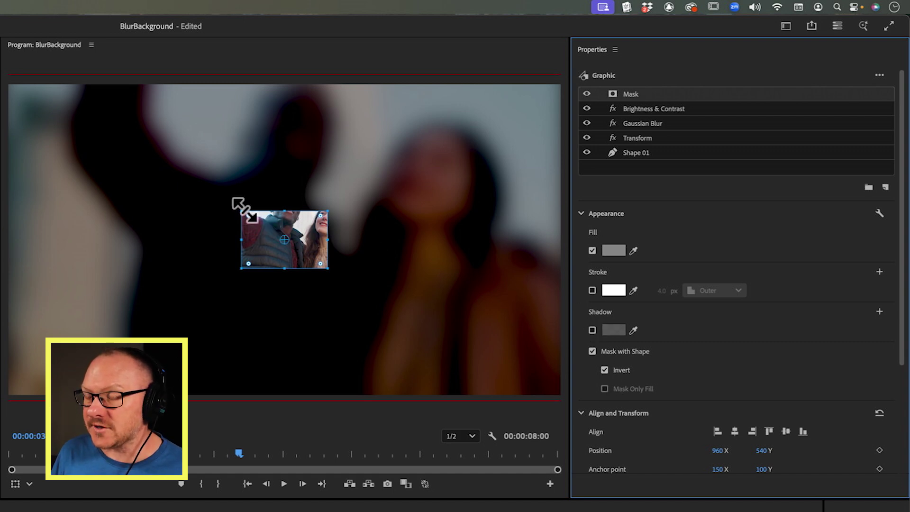
left_click_drag(244, 209, 202, 69)
left_click_drag(328, 269, 372, 408)
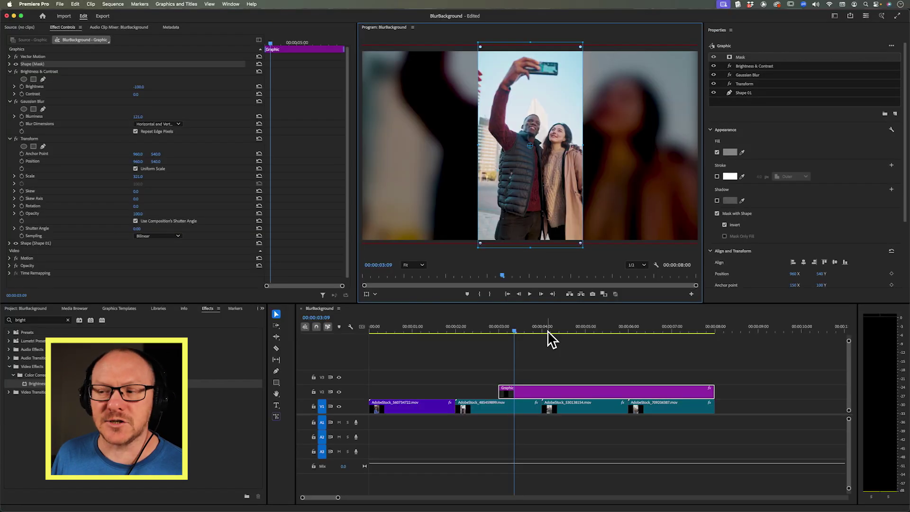
Extend the adjustment layer back to the sequence start and play from the beginning
left_click_drag(503, 389, 357, 389)
key("Home")
key("space")
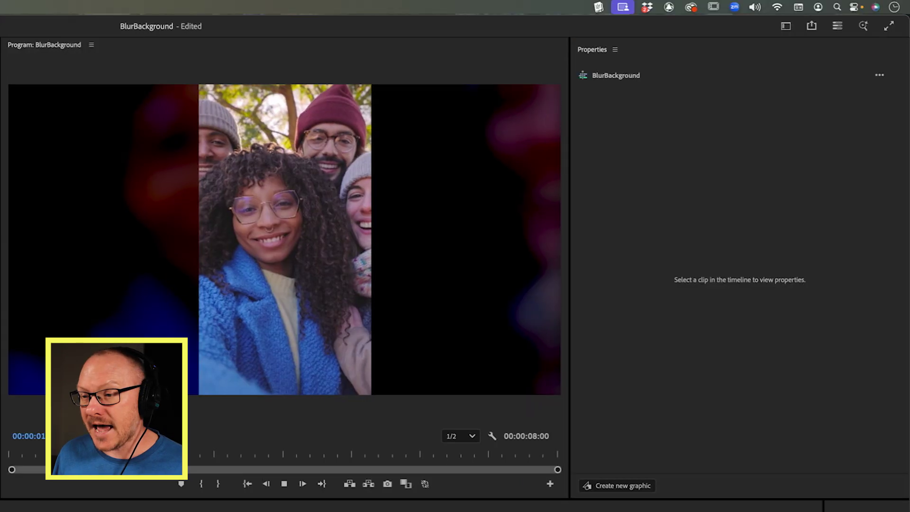